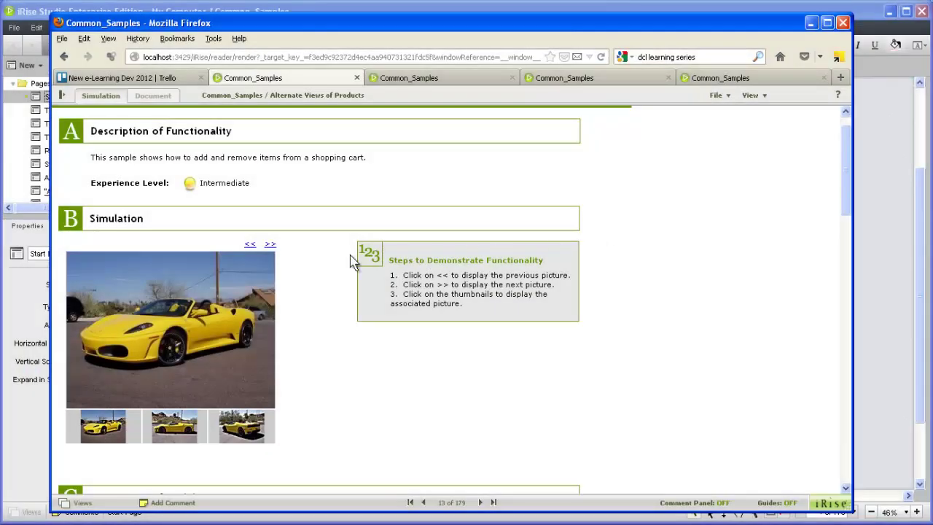
# Page through the car sample's photos with >>, then show the car's side view
pyautogui.click(268, 244)
pyautogui.click(268, 245)
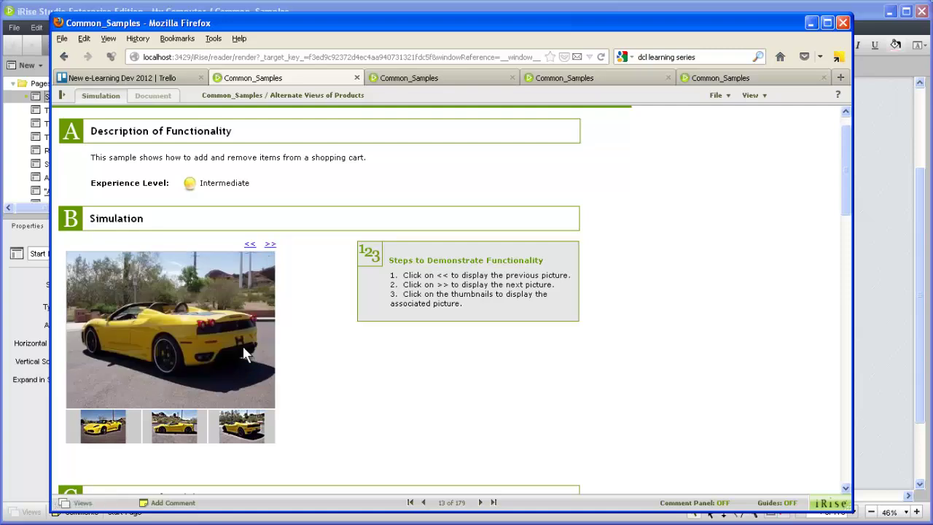
pyautogui.click(180, 430)
# Try the Quick Preview sample, then switch between tabs in the Tabs - Using Sections sample
pyautogui.click(458, 82)
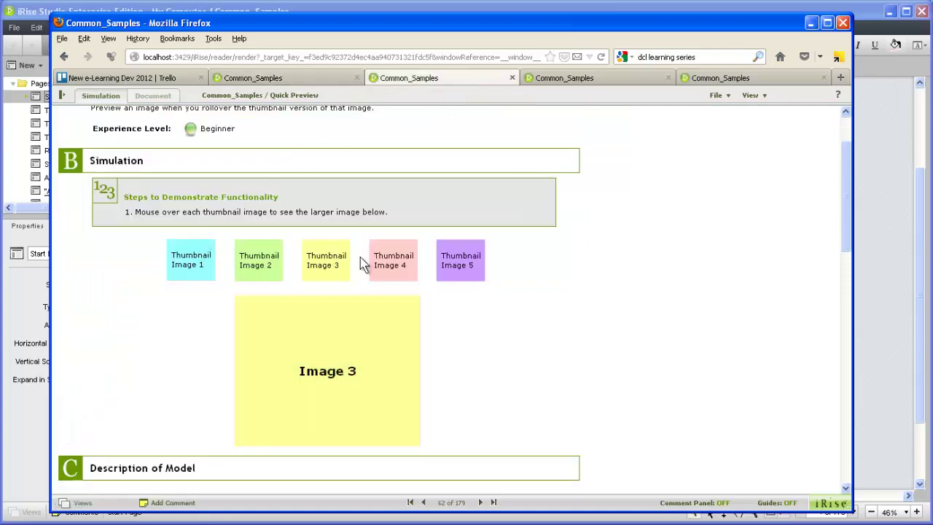
pyautogui.click(620, 81)
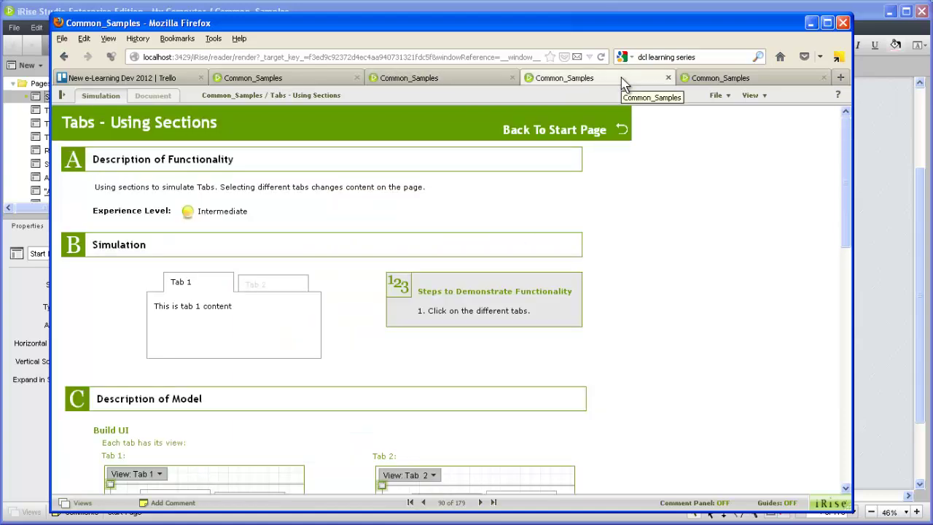
pyautogui.click(261, 291)
pyautogui.click(217, 289)
pyautogui.click(266, 286)
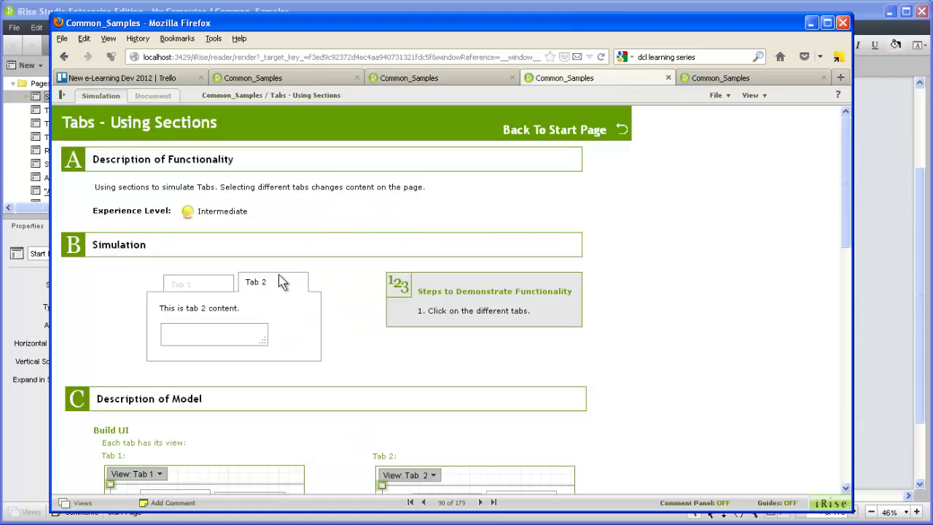
# Slide through two groups of images in the Transitions - Sliding Effect sample
pyautogui.click(773, 78)
pyautogui.click(324, 322)
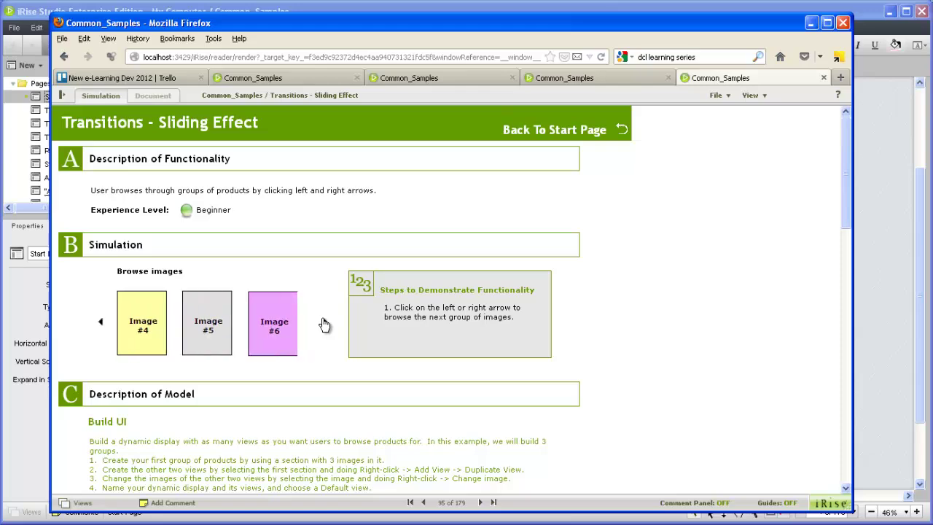
pyautogui.click(324, 322)
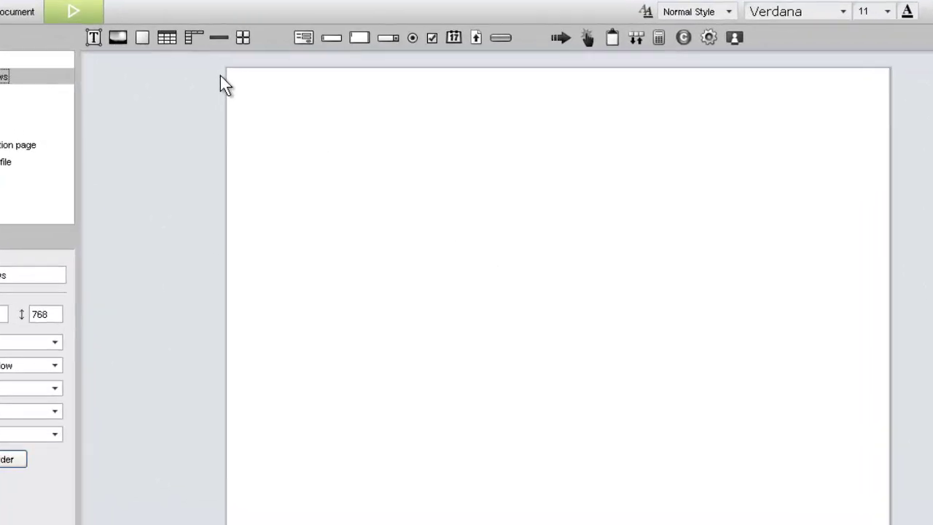
# Drop an Image widget on the page and fill it with Img 1.jpg
pyautogui.moveTo(88, 22); pyautogui.dragTo(521, 222)
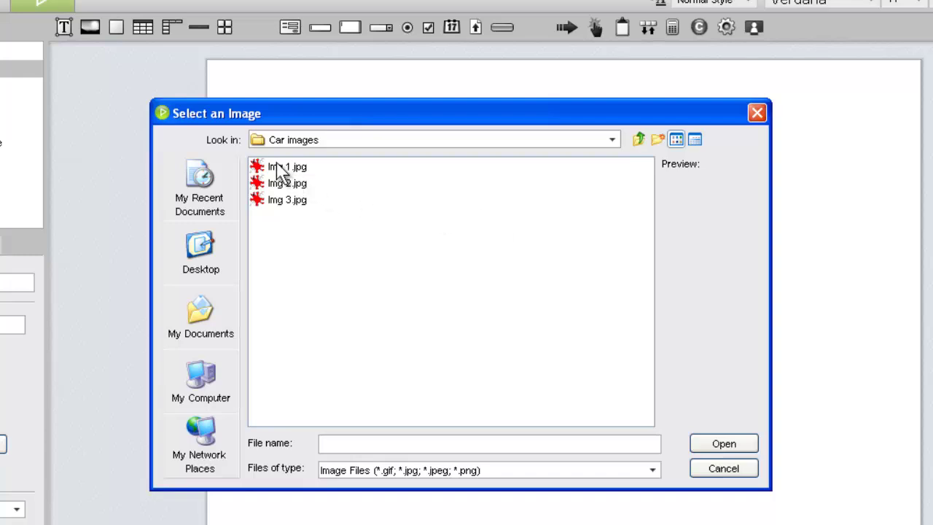
pyautogui.doubleClick(277, 164)
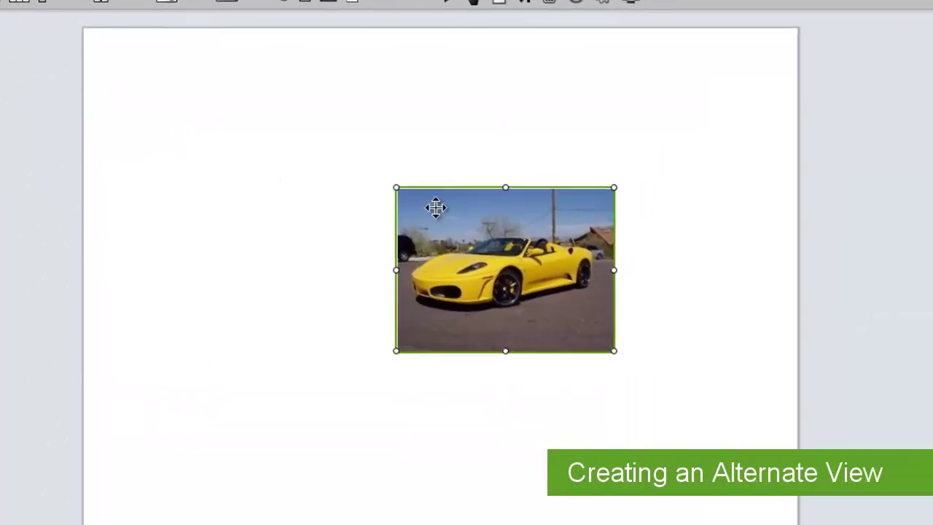
# Duplicate the car photo as a new view, Image 7, and check the display's view list
pyautogui.rightClick(470, 256)
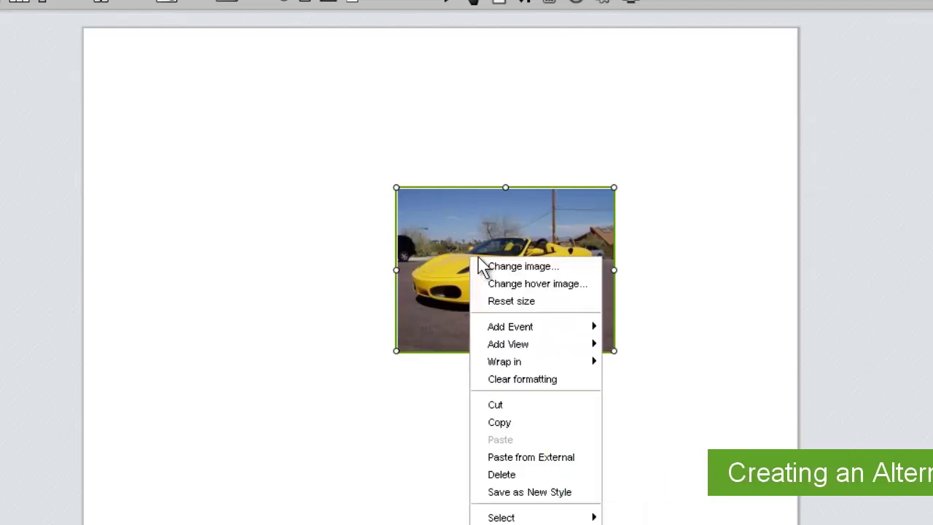
pyautogui.moveTo(554, 346)
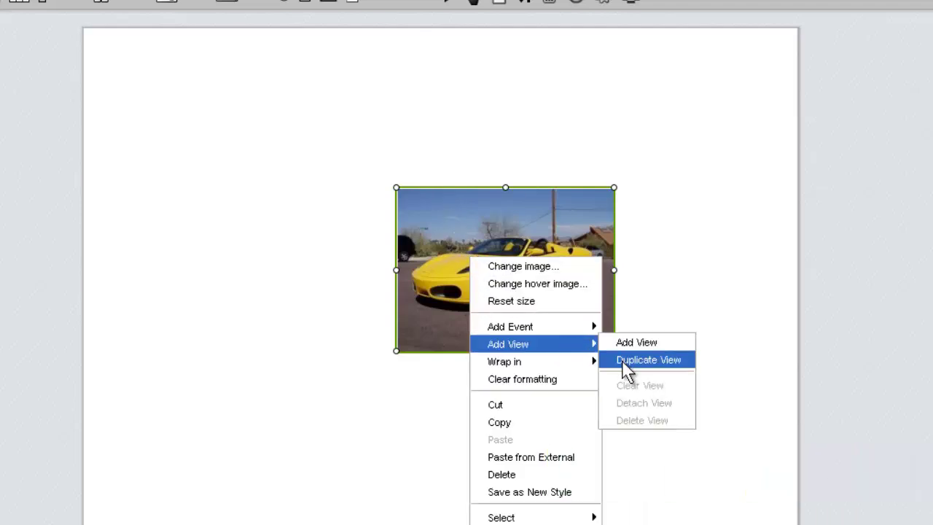
pyautogui.click(622, 362)
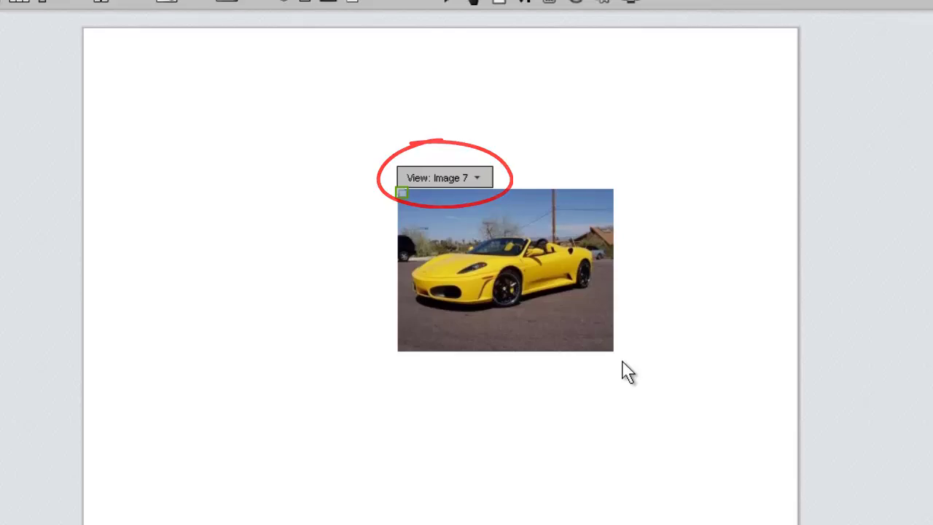
pyautogui.click(450, 175)
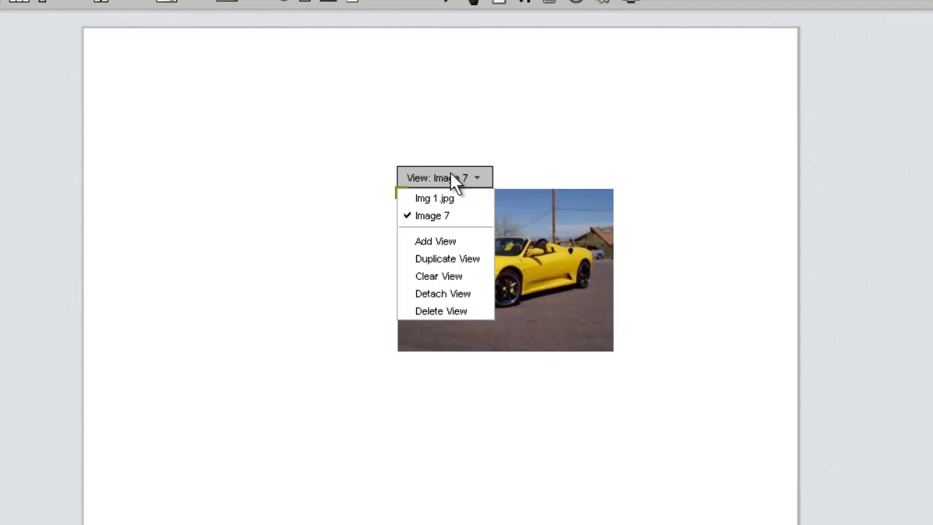
pyautogui.click(450, 175)
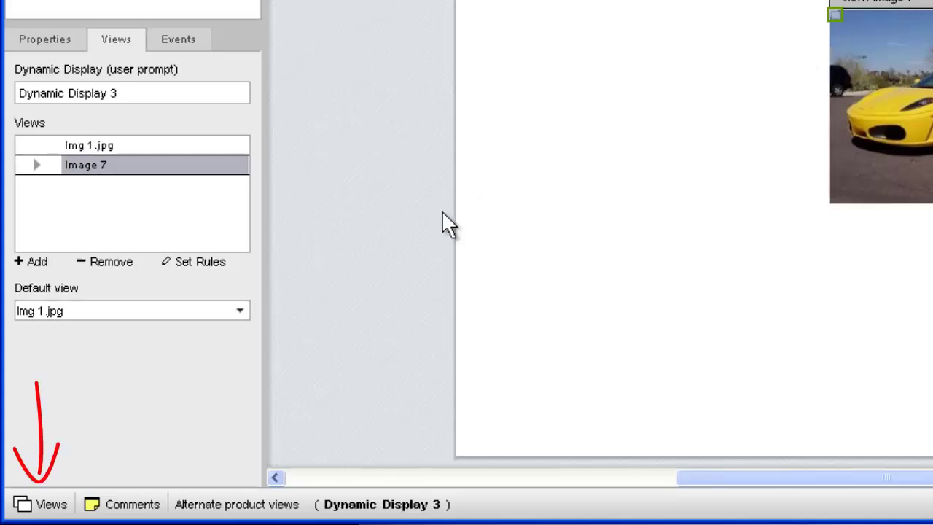
pyautogui.click(50, 506)
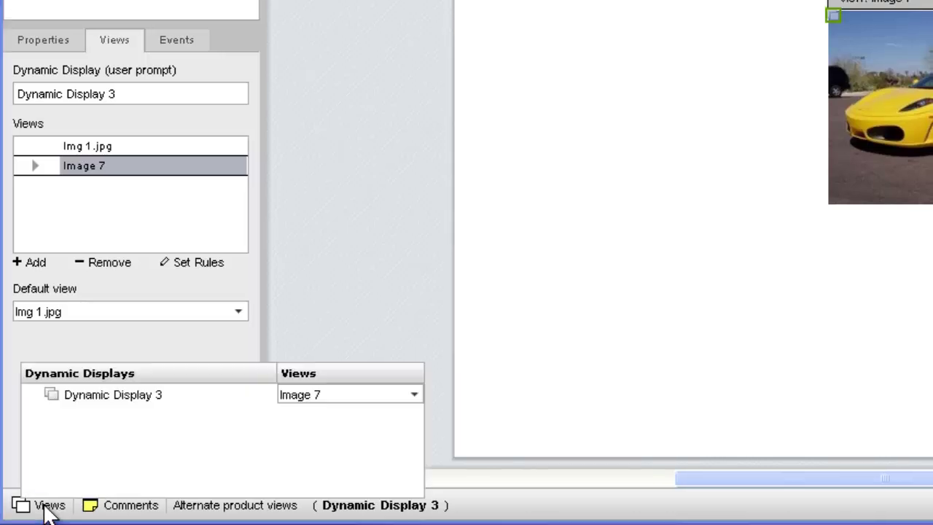
pyautogui.click(415, 394)
pyautogui.click(408, 413)
pyautogui.click(414, 394)
pyautogui.click(380, 433)
pyautogui.click(476, 418)
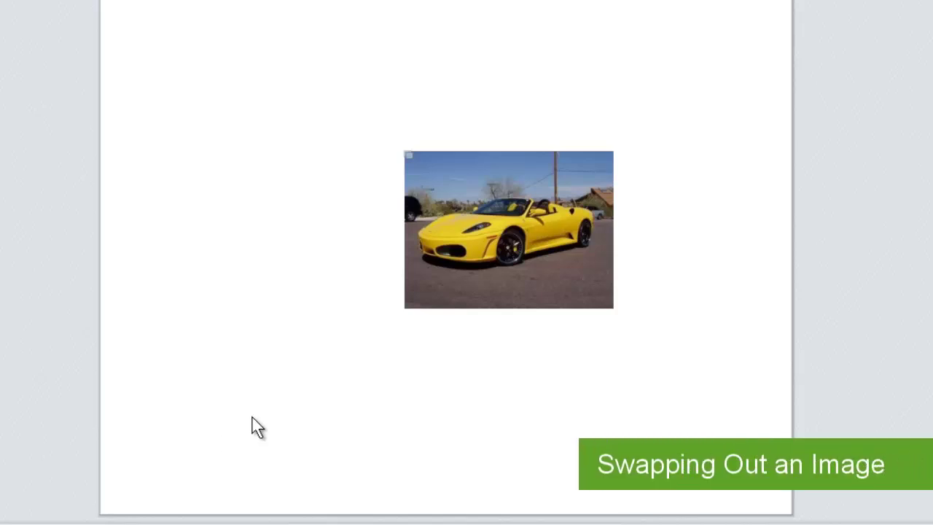
# Replace the picture in the duplicated view with Img 2.jpg
pyautogui.click(502, 208)
pyautogui.rightClick(502, 208)
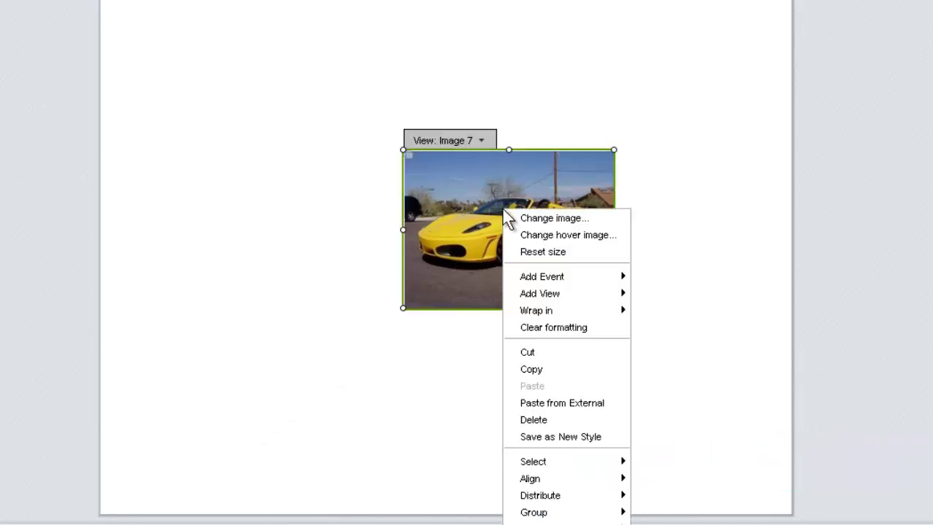
pyautogui.click(544, 218)
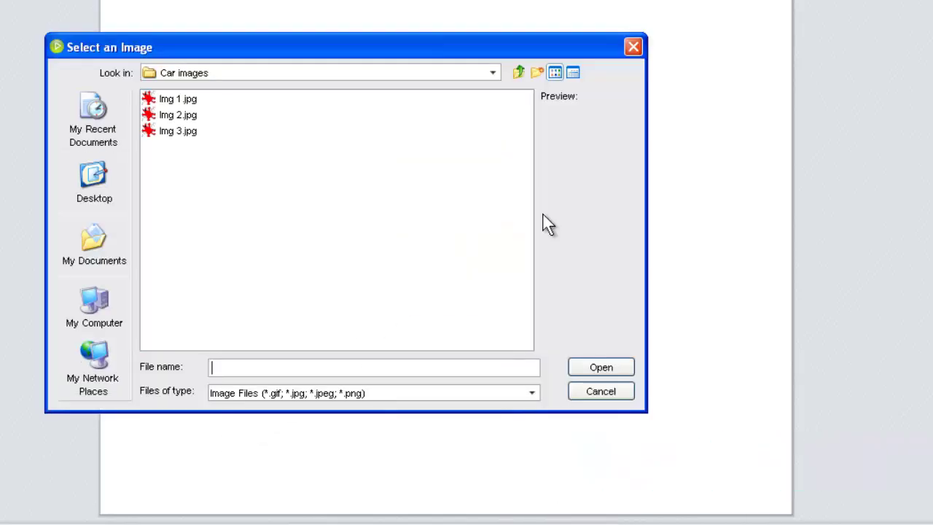
pyautogui.doubleClick(177, 116)
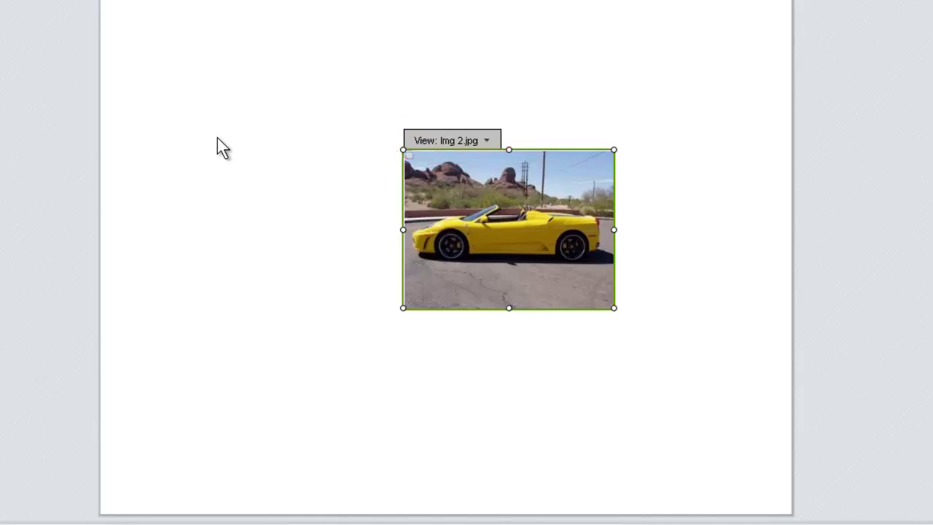
# Duplicate the current view as Image 8 and swap its picture for Img 3.jpg
pyautogui.rightClick(501, 215)
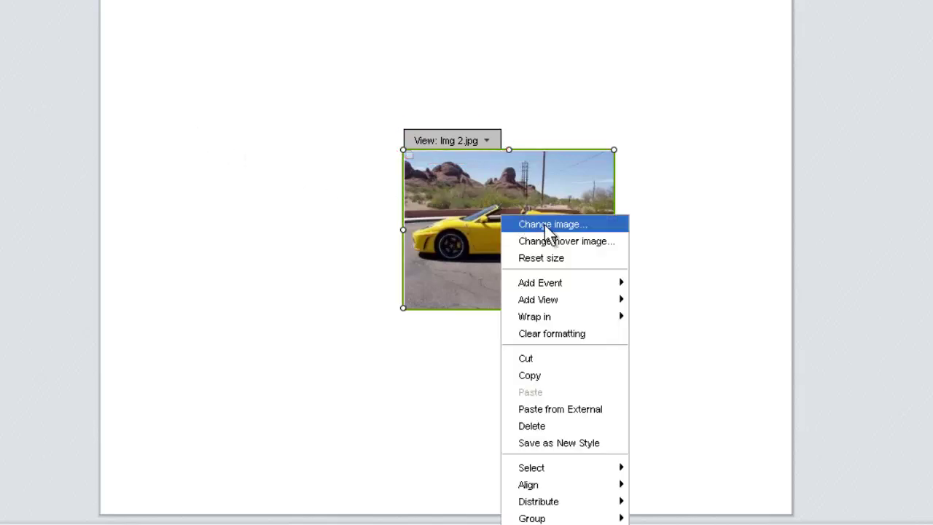
pyautogui.moveTo(597, 301)
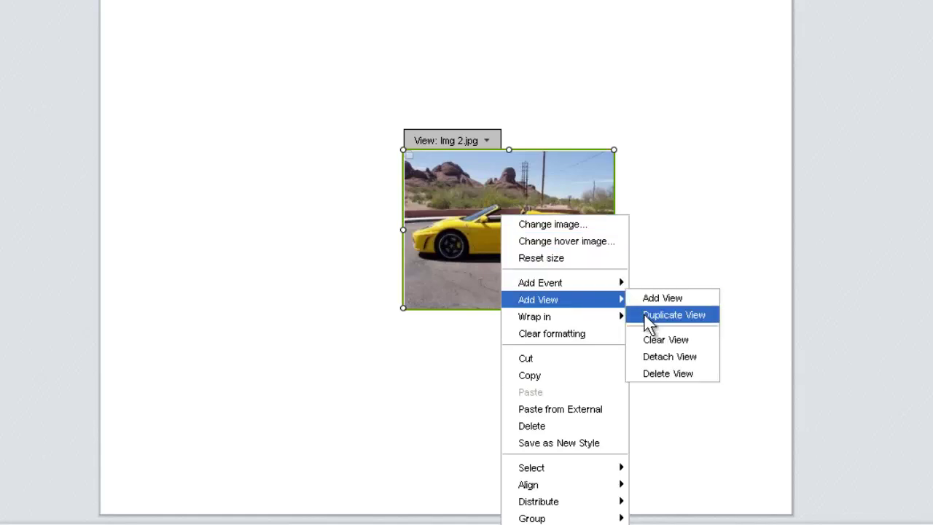
pyautogui.click(645, 319)
pyautogui.rightClick(502, 190)
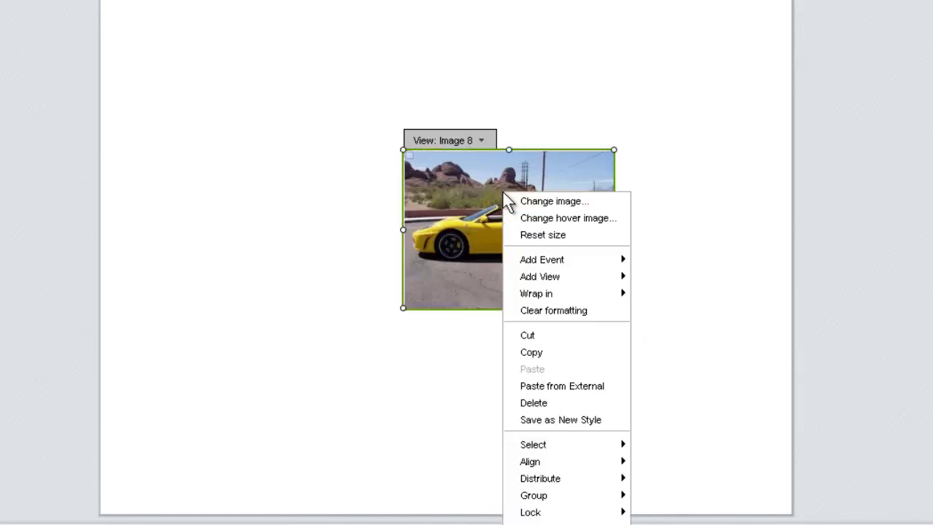
pyautogui.click(527, 195)
pyautogui.doubleClick(169, 133)
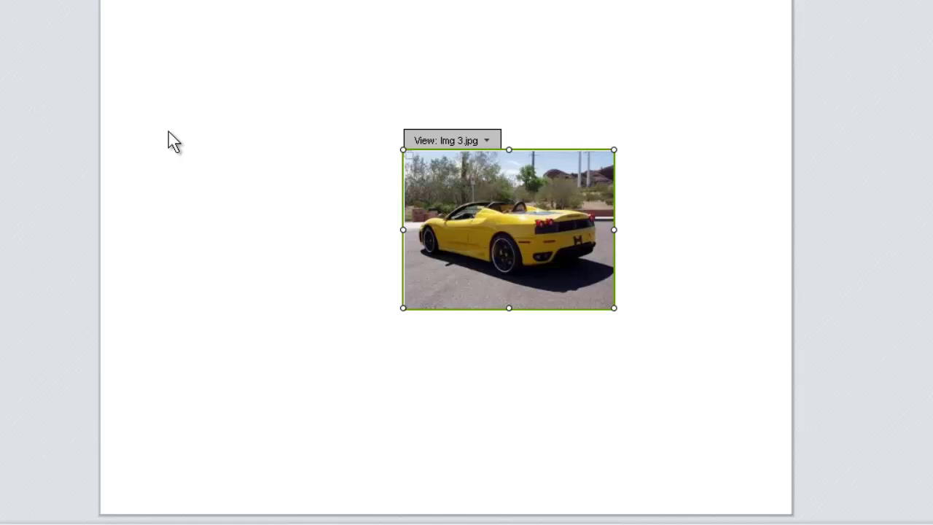
# Rename Dynamic Display 3 to 'Image Viewer' and keep Img 1.jpg as its default view
pyautogui.click(168, 132)
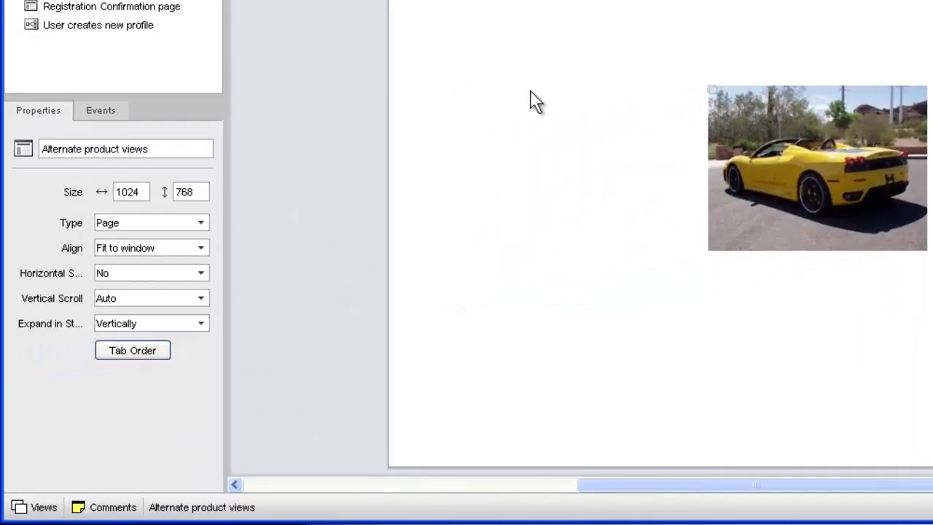
pyautogui.click(815, 149)
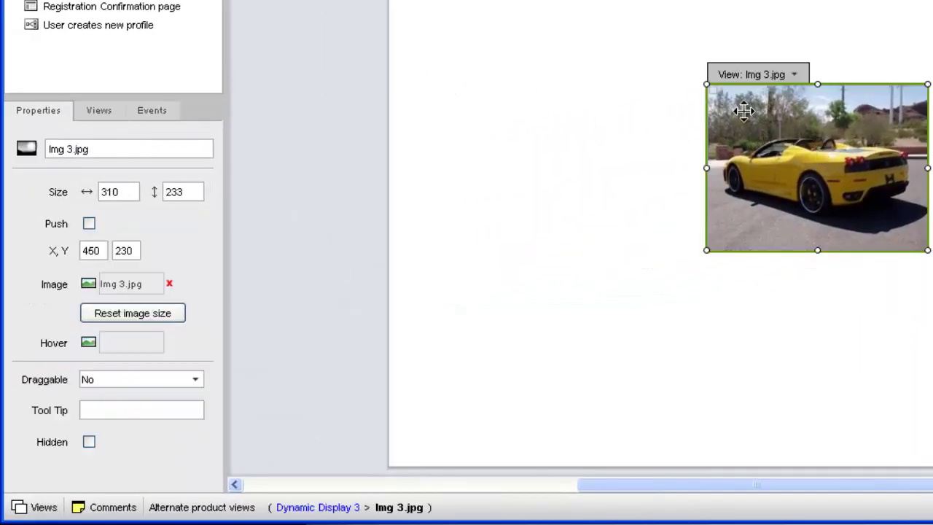
pyautogui.click(713, 91)
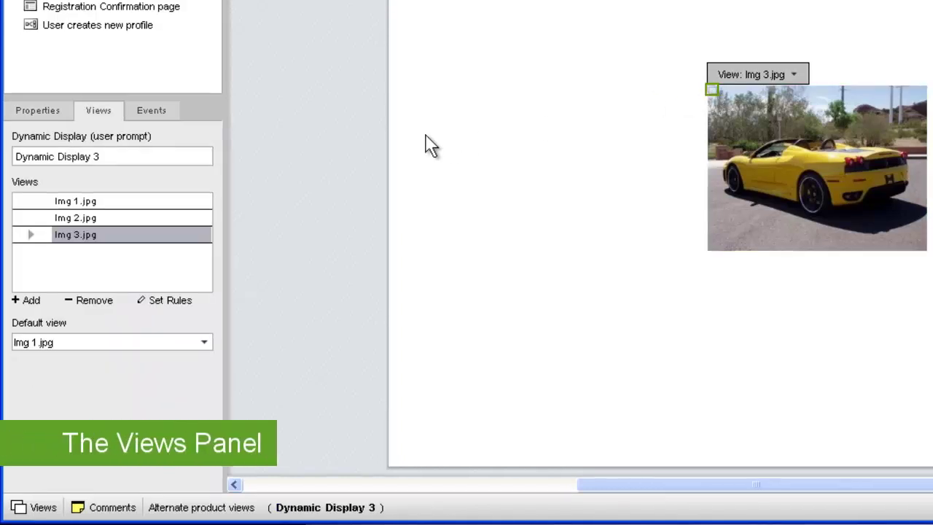
pyautogui.moveTo(114, 152); pyautogui.dragTo(10, 153)
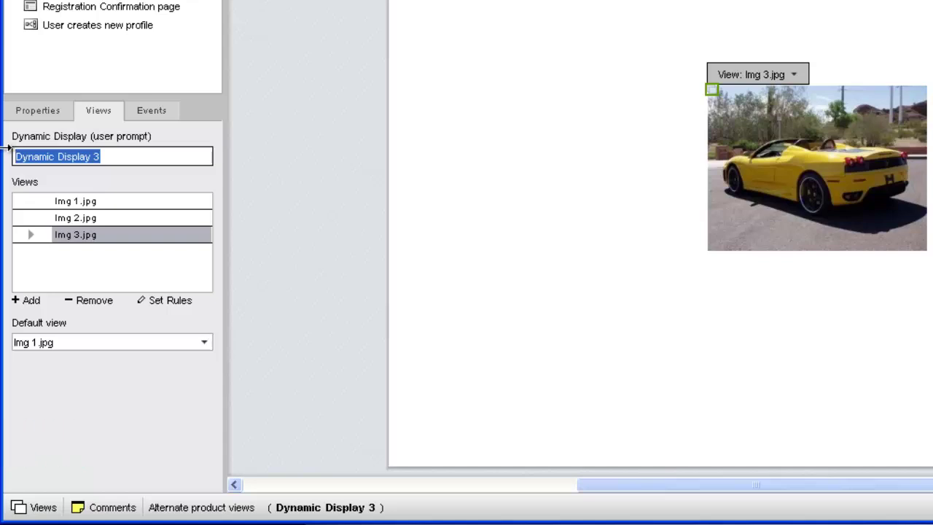
pyautogui.write('Image Viewer')
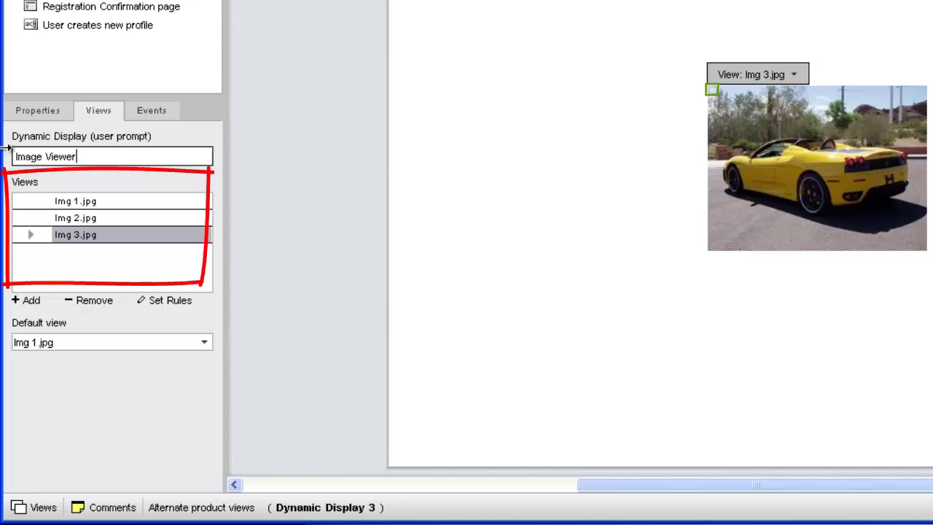
pyautogui.press('Tab')
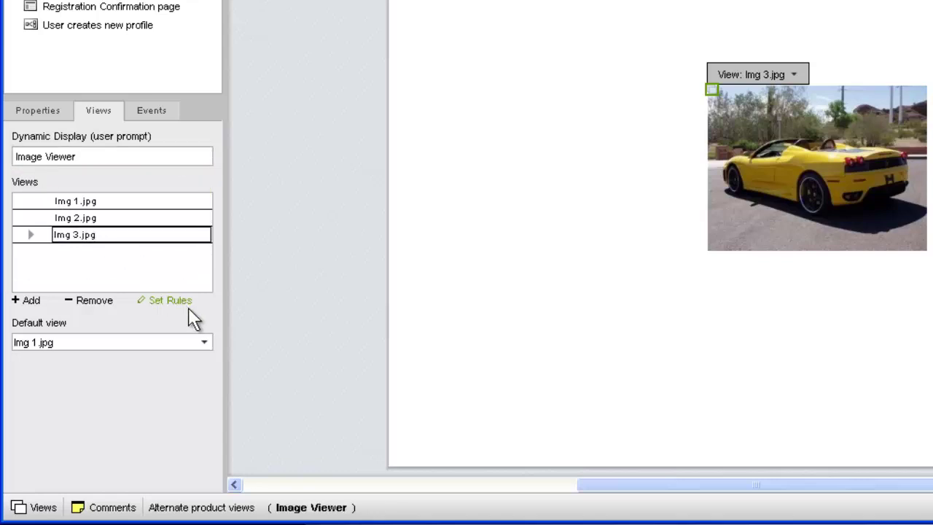
pyautogui.click(204, 345)
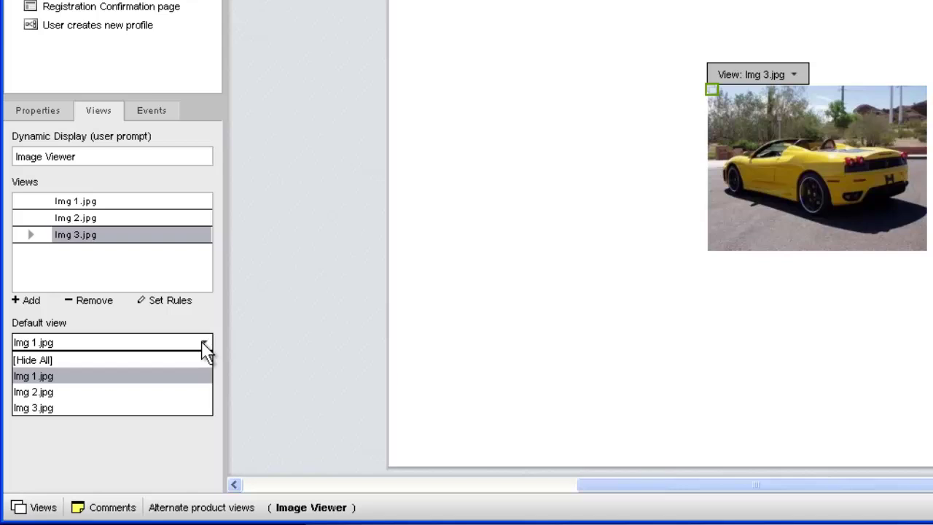
pyautogui.click(203, 344)
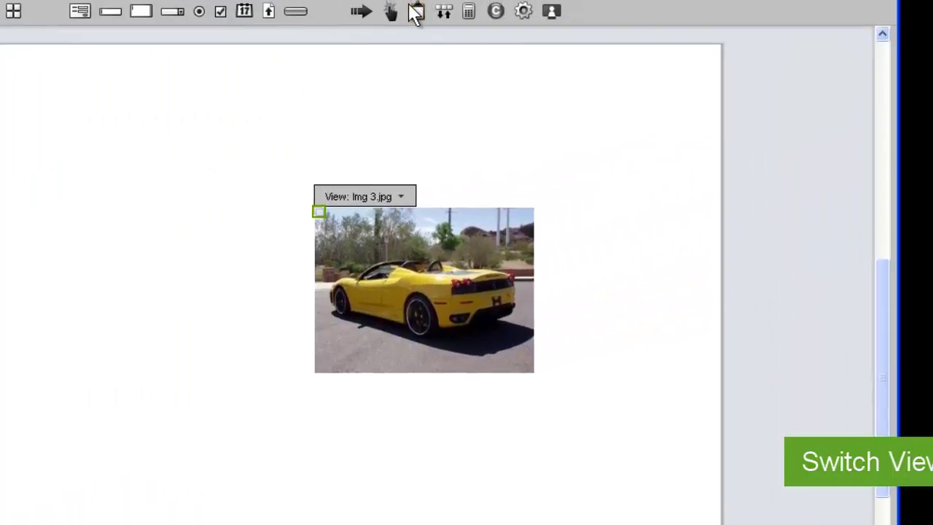
# Add a Switch Views page action that moves Image Viewer to [Next view]
pyautogui.moveTo(389, 13); pyautogui.dragTo(770, 183)
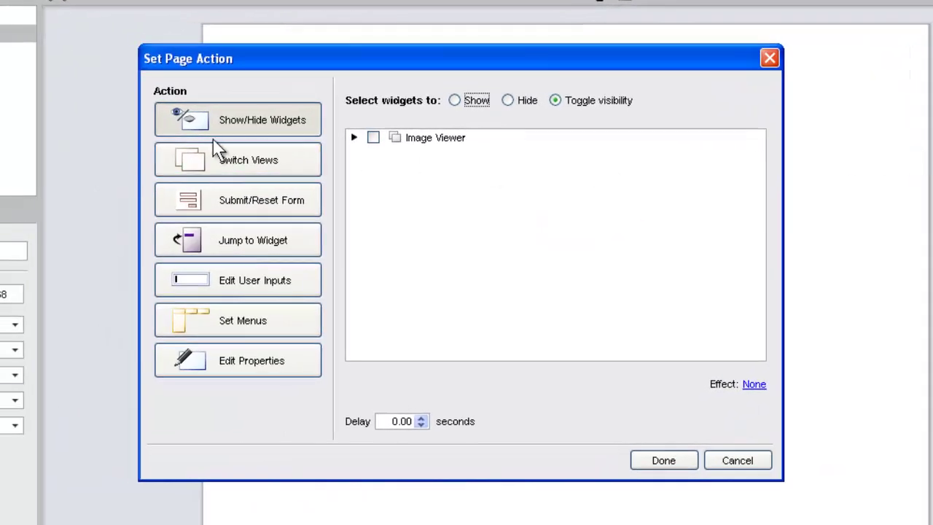
pyautogui.click(147, 166)
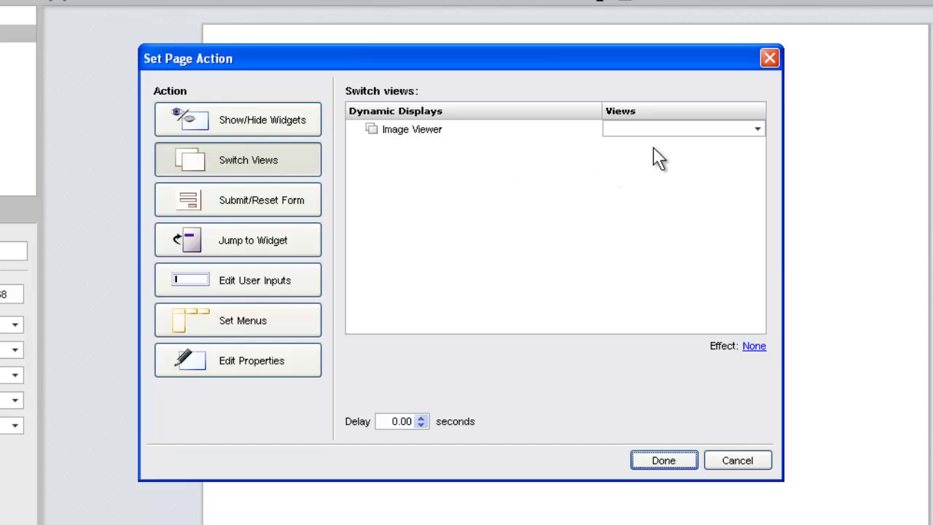
pyautogui.click(696, 130)
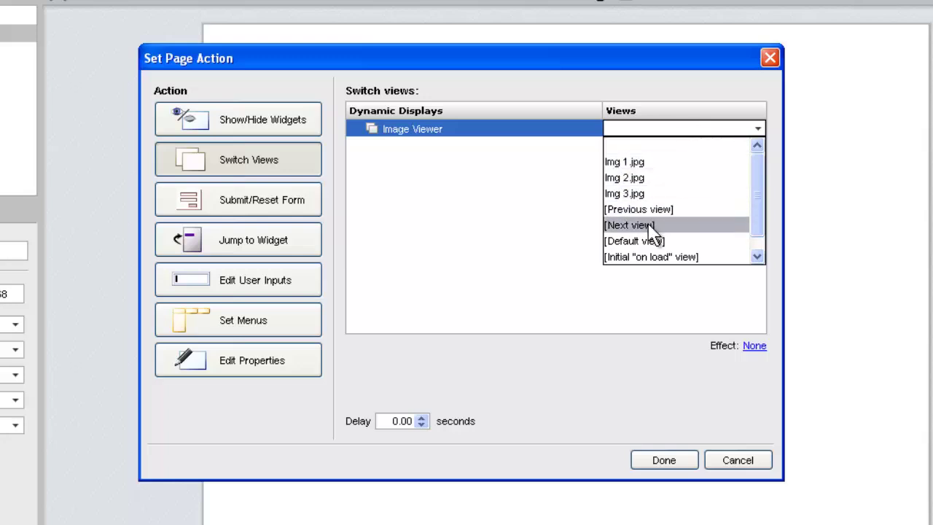
pyautogui.click(674, 226)
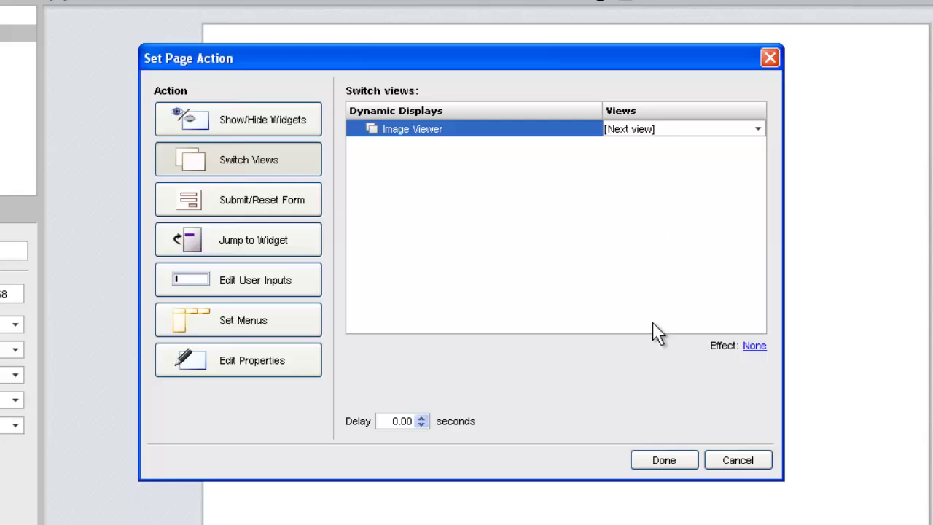
pyautogui.click(655, 459)
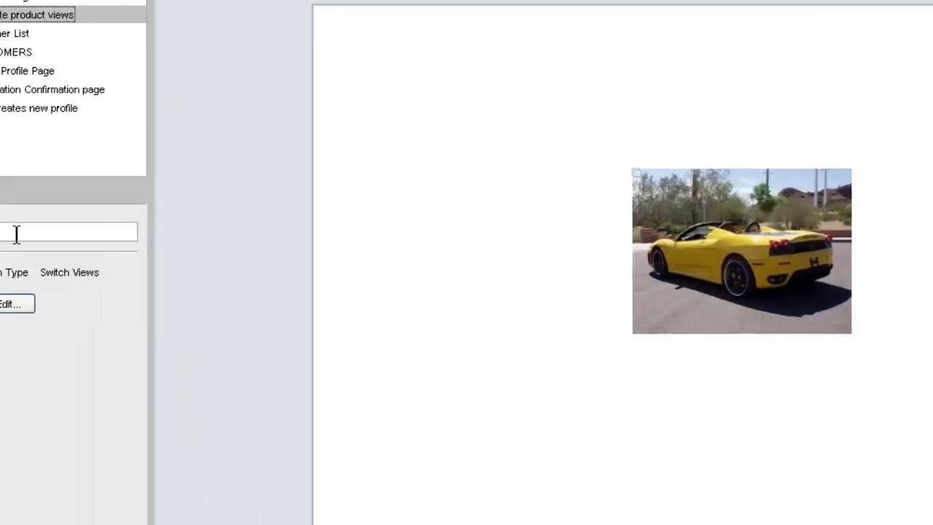
# Name the first action 'Next View'
pyautogui.write('Next View')
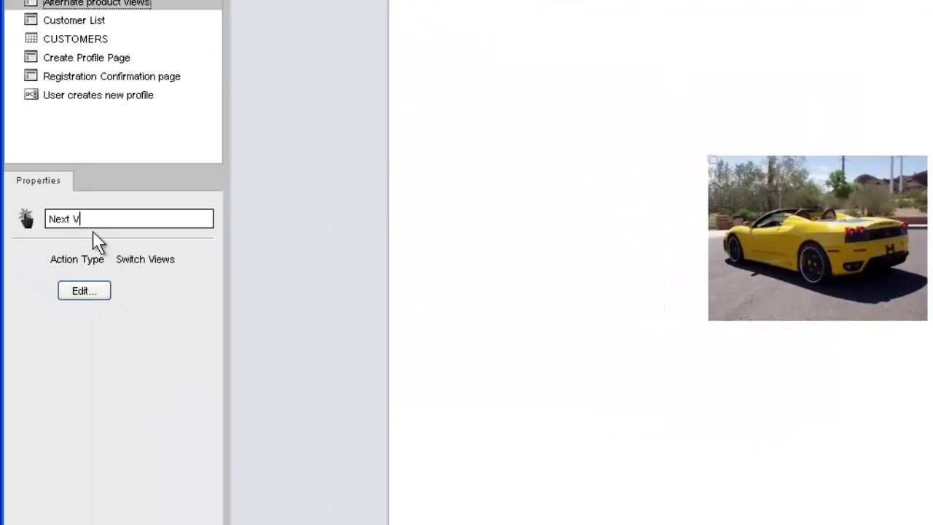
pyautogui.press('Tab')
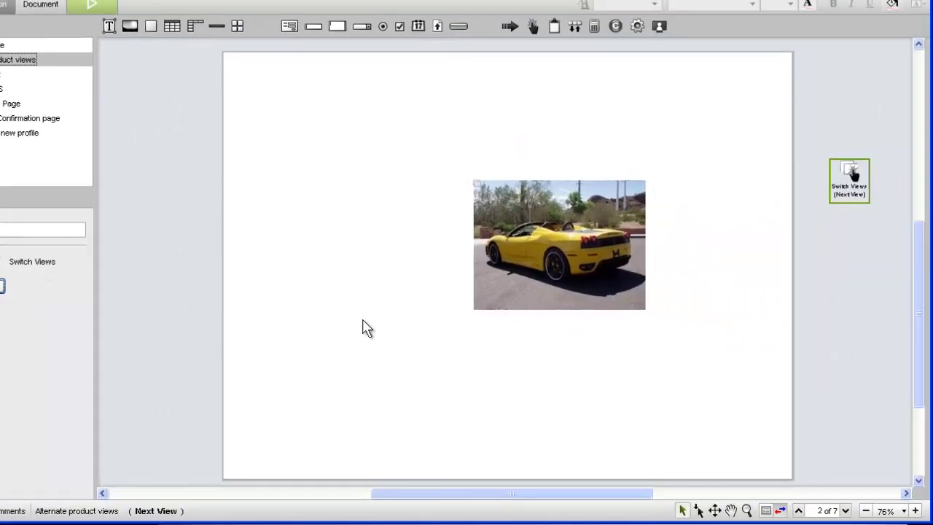
pyautogui.moveTo(572, 495); pyautogui.dragTo(604, 496)
# Add a second Switch Views action targeting [Previous view] and name it 'Prev view'
pyautogui.moveTo(532, 29); pyautogui.dragTo(793, 236)
pyautogui.click(295, 164)
pyautogui.click(594, 134)
pyautogui.click(574, 193)
pyautogui.click(581, 392)
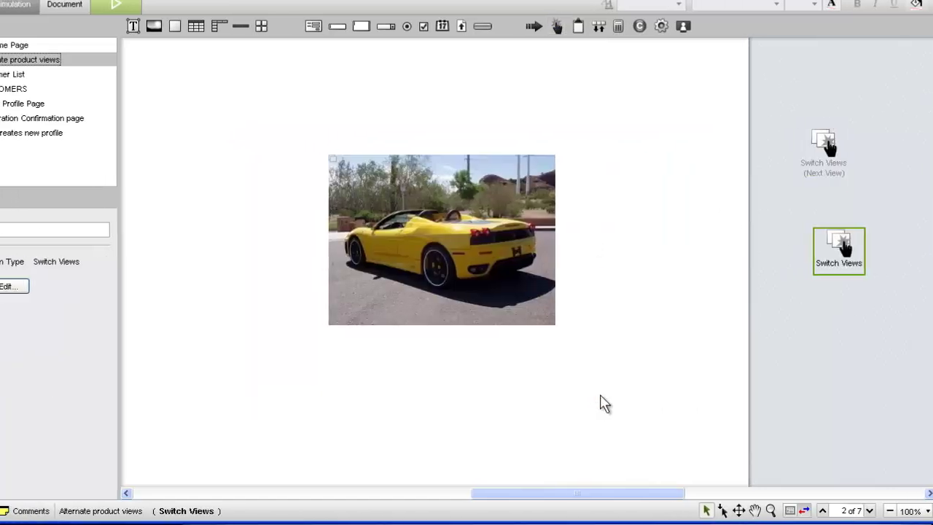
pyautogui.click(96, 229)
pyautogui.write('Prev view')
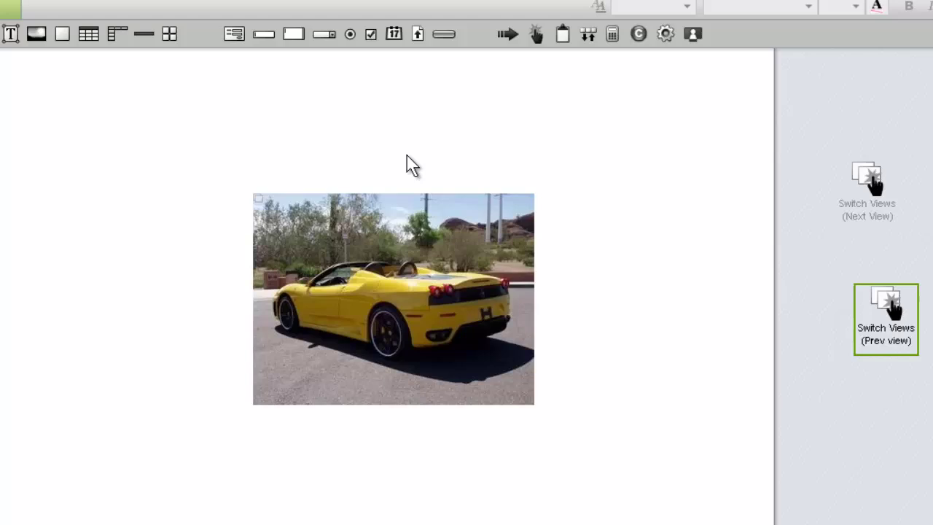
# Add << and >> text labels above the car photo and align their tops
pyautogui.click(517, 129)
pyautogui.write('<<')
pyautogui.click(443, 167)
pyautogui.write('>>')
pyautogui.moveTo(369, 140); pyautogui.dragTo(489, 206)
pyautogui.rightClick(451, 175)
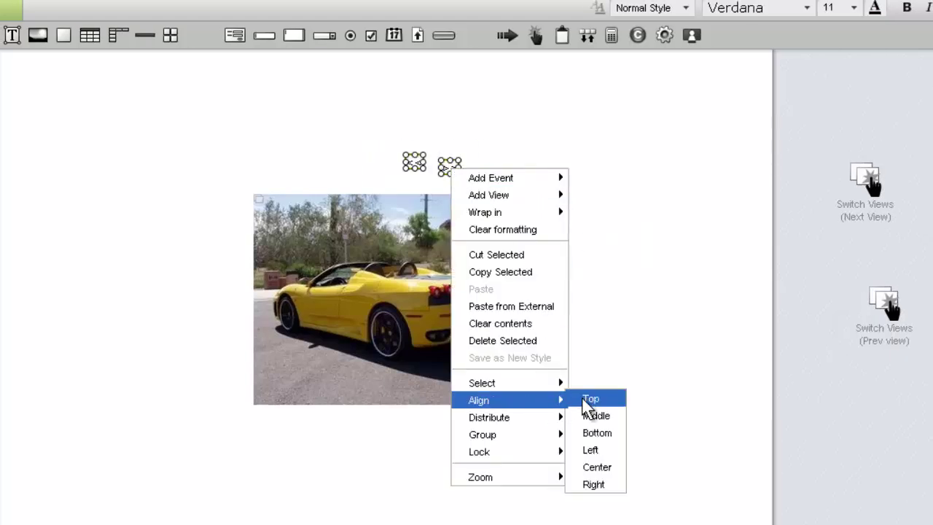
pyautogui.click(588, 398)
# Link >> to the Next View action and << to Prev view, then run the simulation
pyautogui.moveTo(450, 161); pyautogui.dragTo(880, 184)
pyautogui.moveTo(412, 162); pyautogui.dragTo(884, 304)
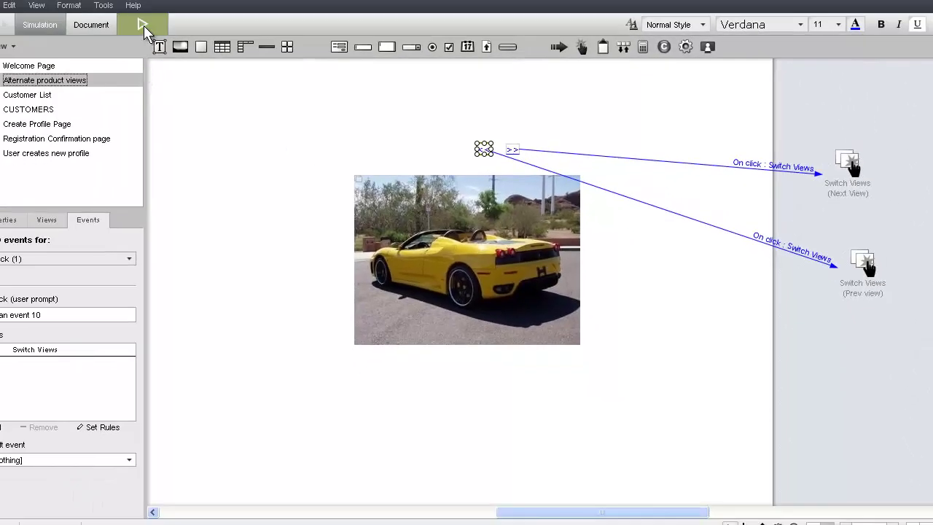
pyautogui.click(144, 26)
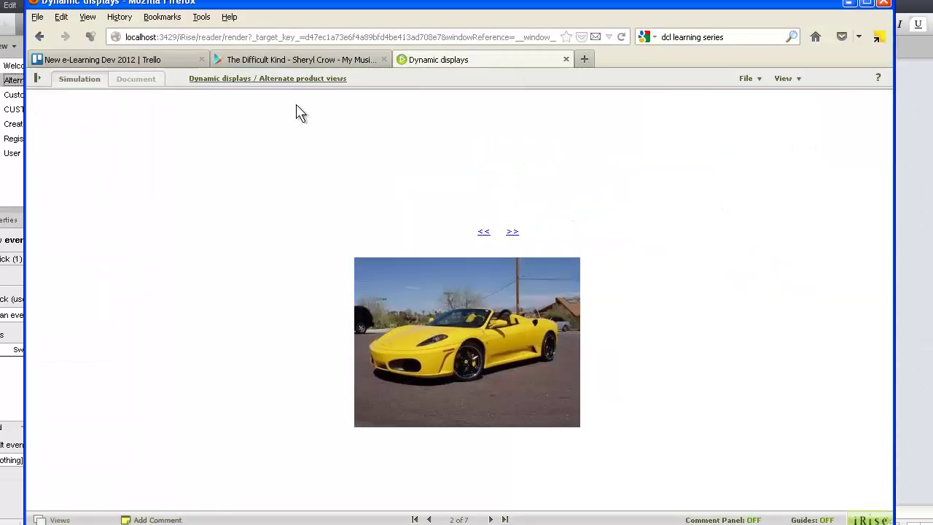
# Step forward two car photos with >> and back one with <<
pyautogui.click(513, 235)
pyautogui.click(513, 235)
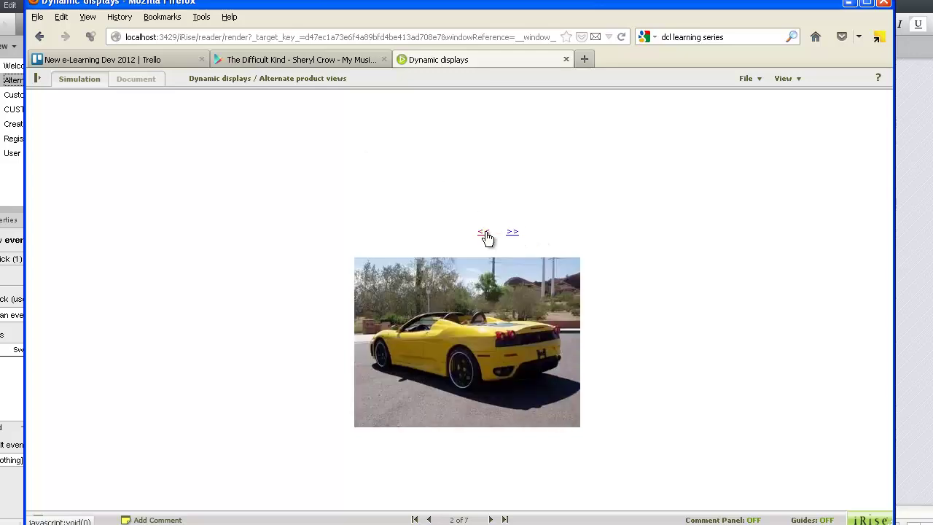
pyautogui.click(485, 233)
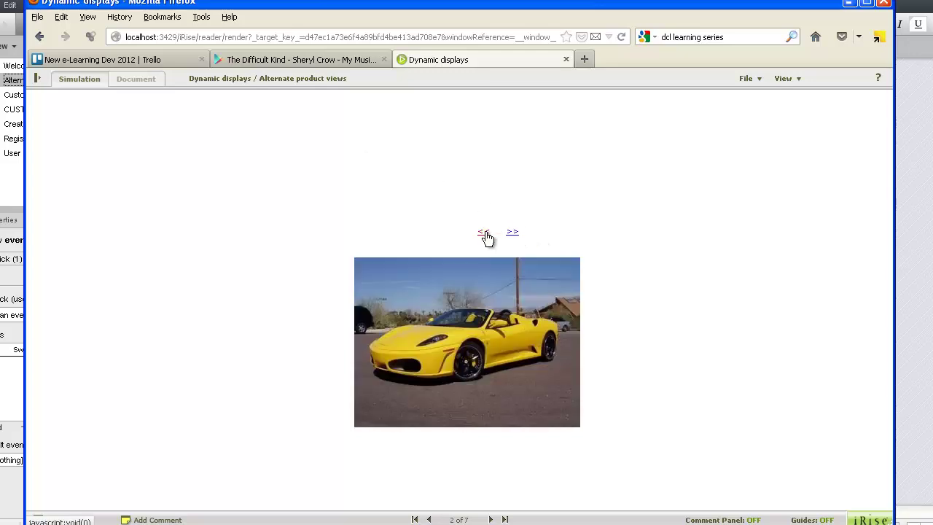